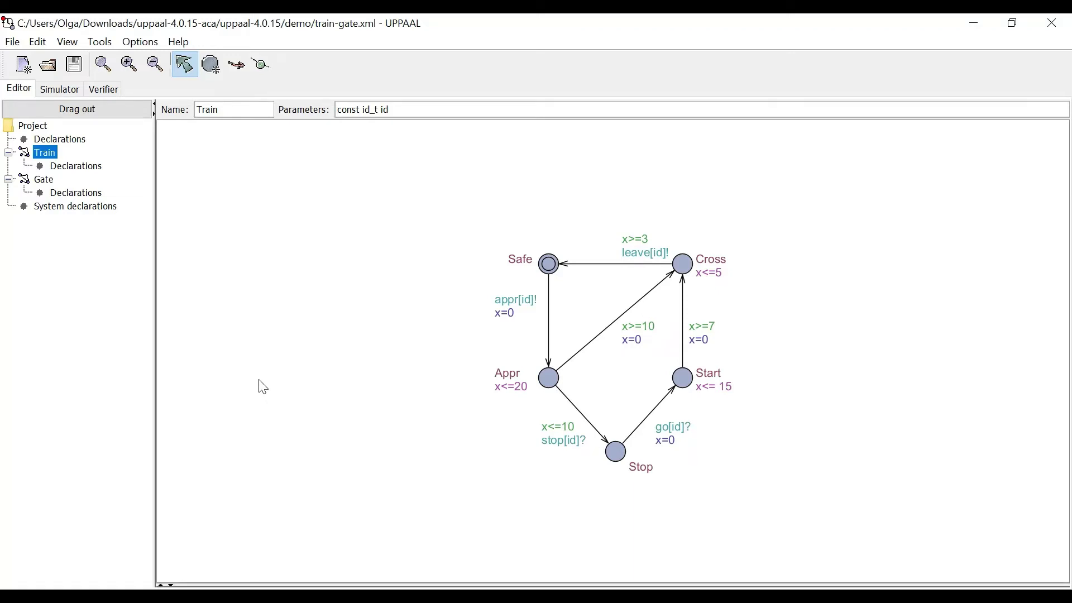
- Display the Gate template, with its Free, Occ and committed locations, in the editor
{"action": "left_click", "coordinate": [48, 183]}
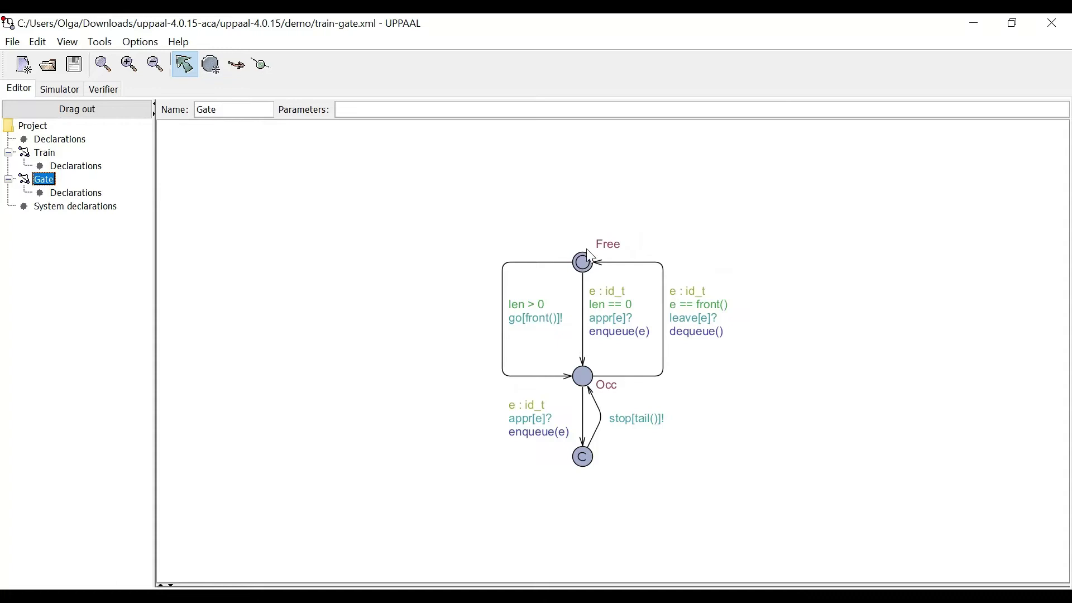
{"action": "left_click", "coordinate": [589, 270]}
{"action": "left_click", "coordinate": [584, 380]}
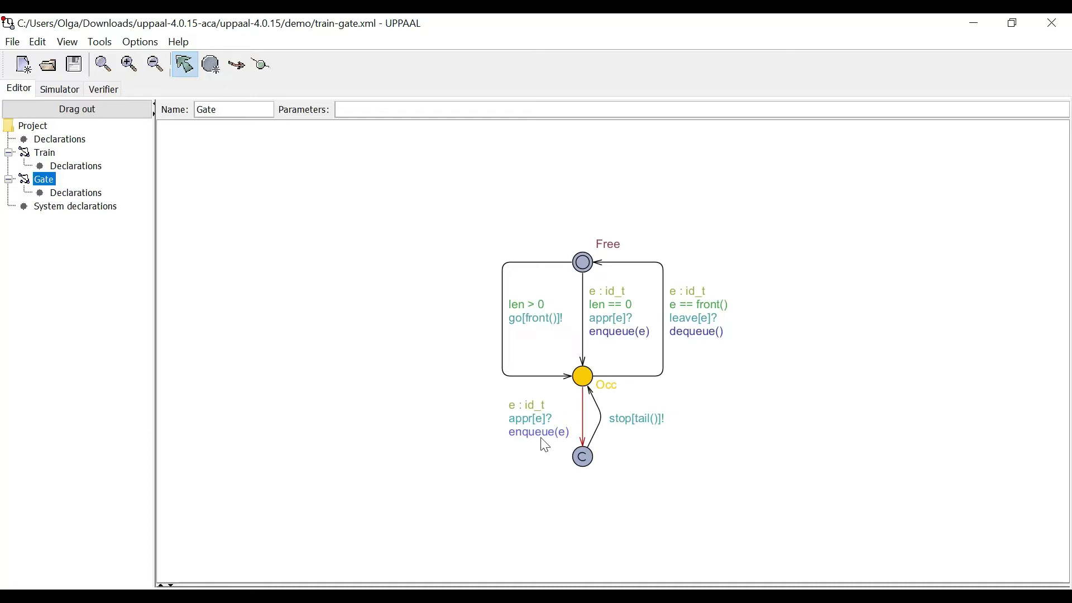
{"action": "left_click", "coordinate": [586, 462]}
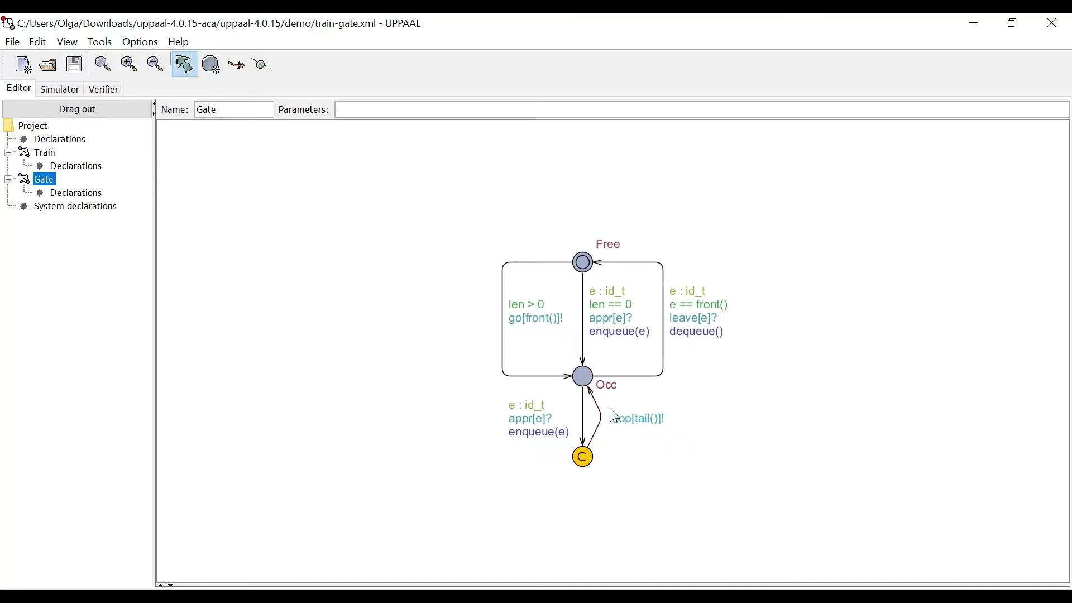
{"action": "left_click", "coordinate": [583, 379]}
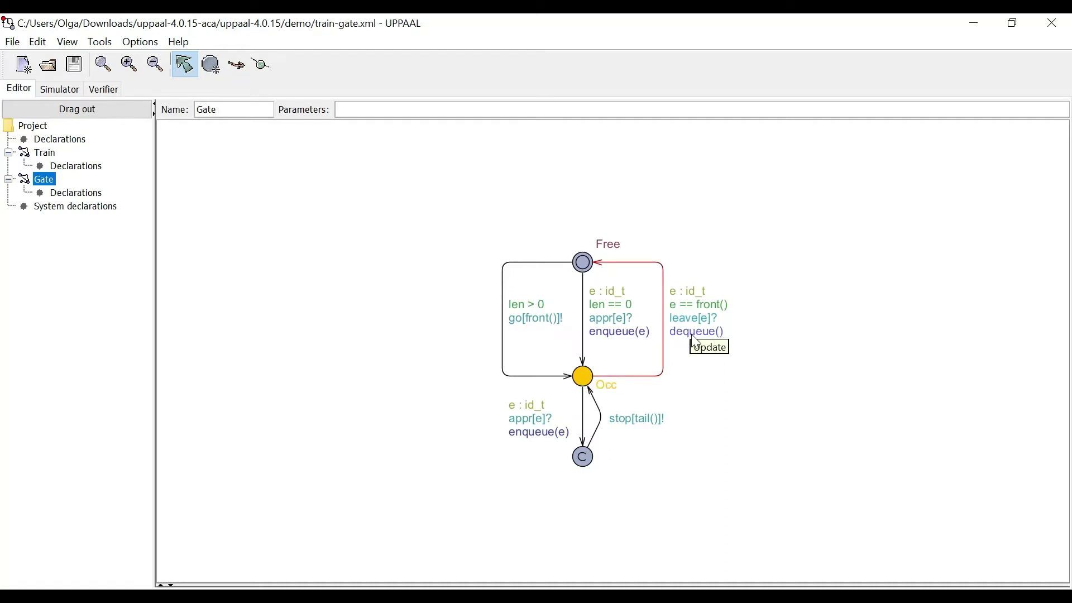
{"action": "left_click", "coordinate": [584, 262]}
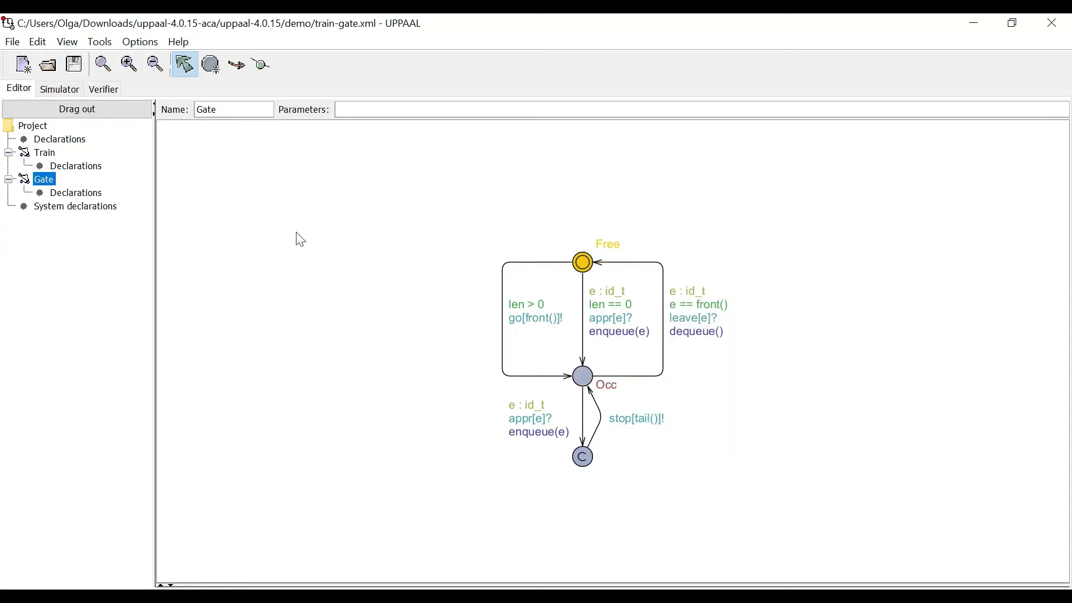
- Show the Gate, Train and global declarations in turn
{"action": "left_click", "coordinate": [87, 202]}
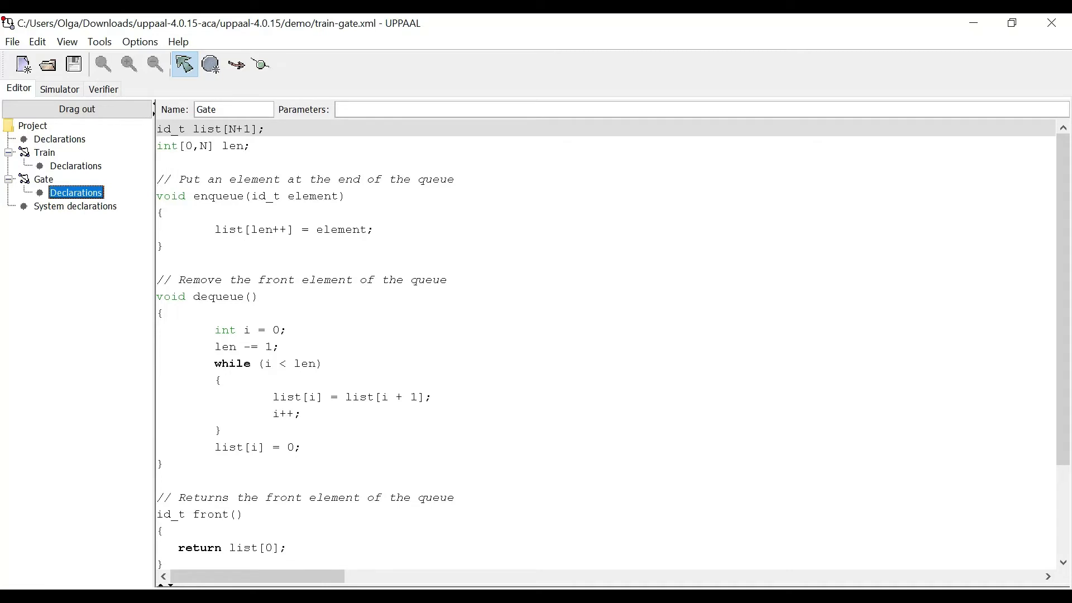
{"action": "left_click", "coordinate": [81, 168]}
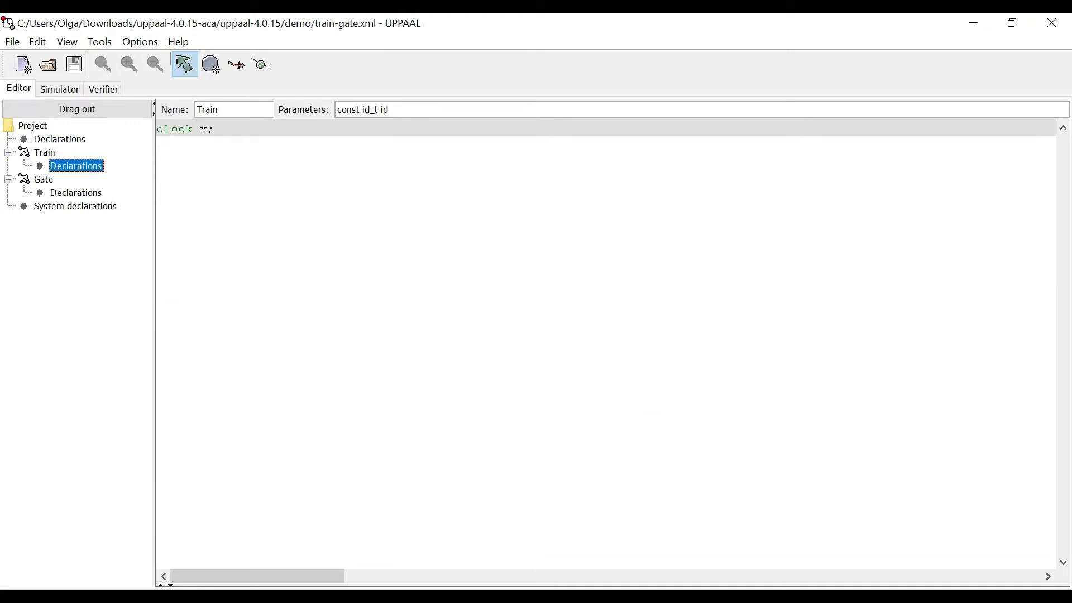
{"action": "left_click", "coordinate": [76, 143]}
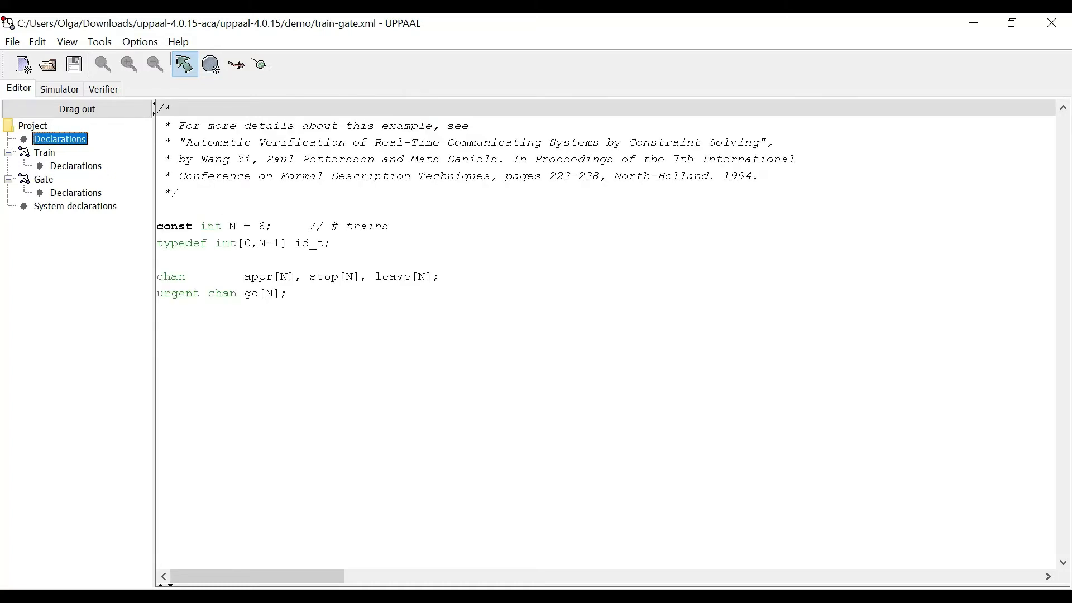
- Highlight N = 6 and the channel declarations, then start simulating the six-train model
{"action": "left_click_drag", "start_coordinate": [222, 227], "coordinate": [269, 226]}
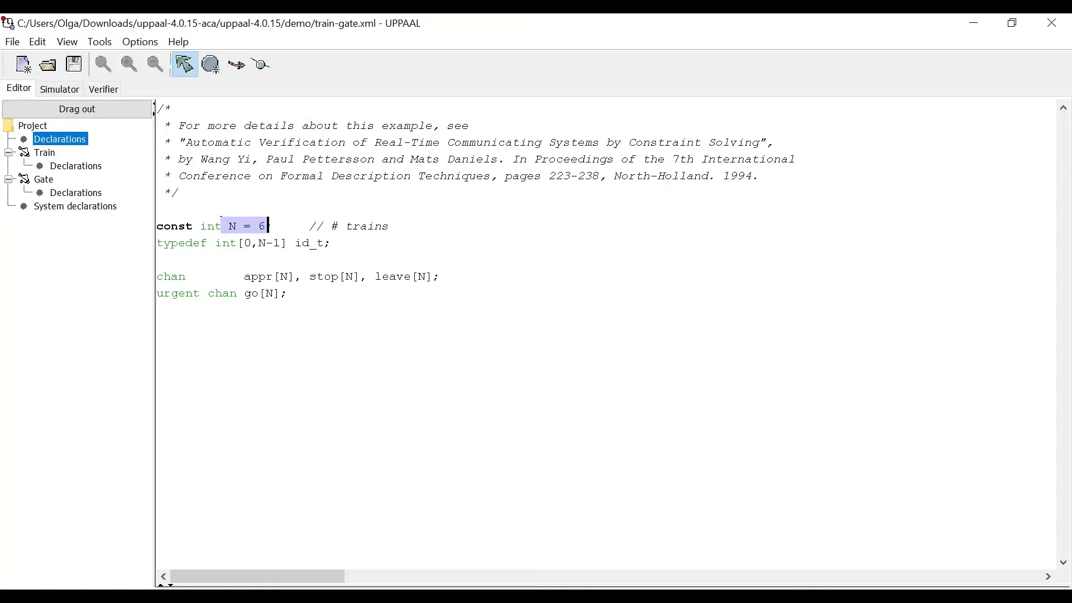
{"action": "left_click_drag", "start_coordinate": [157, 277], "coordinate": [284, 293]}
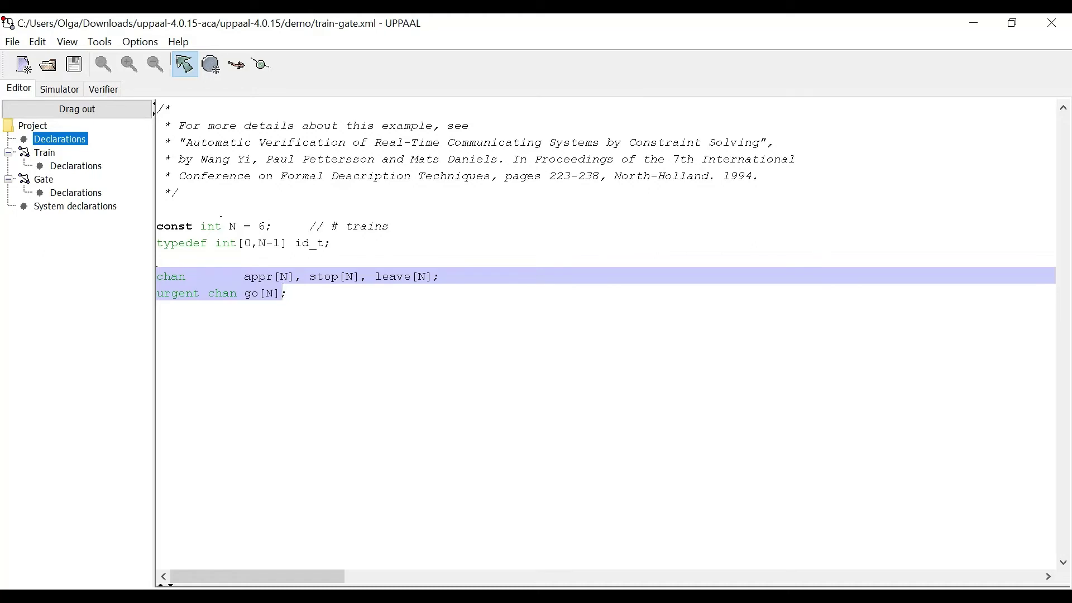
{"action": "left_click", "coordinate": [59, 88]}
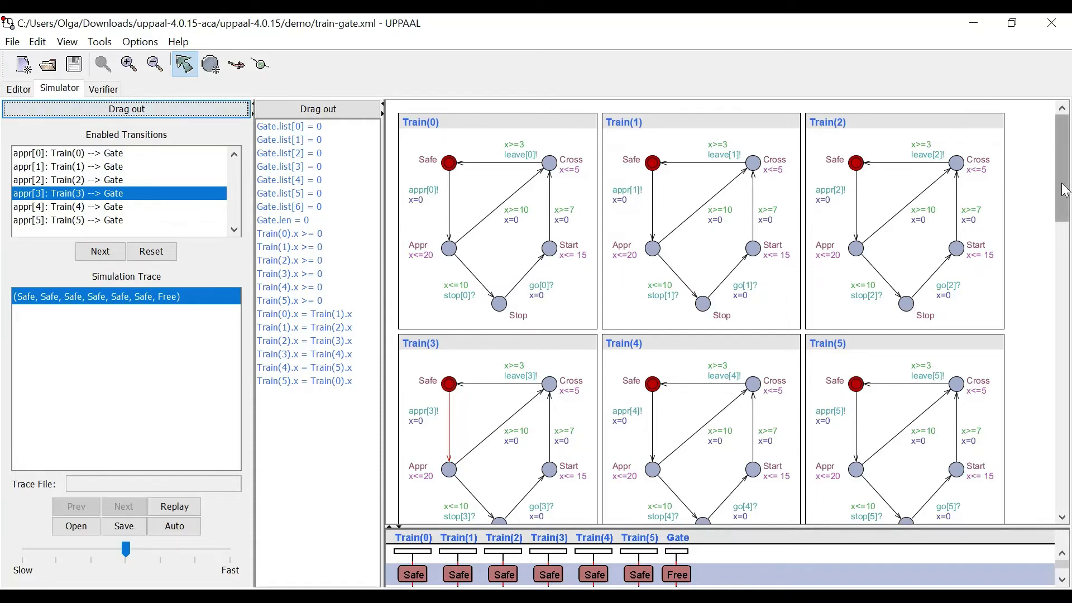
- Fire Train(3)'s appr[3] transition so the Gate becomes Occ with Gate.len = 1
{"action": "left_click_drag", "start_coordinate": [1065, 190], "coordinate": [1065, 258]}
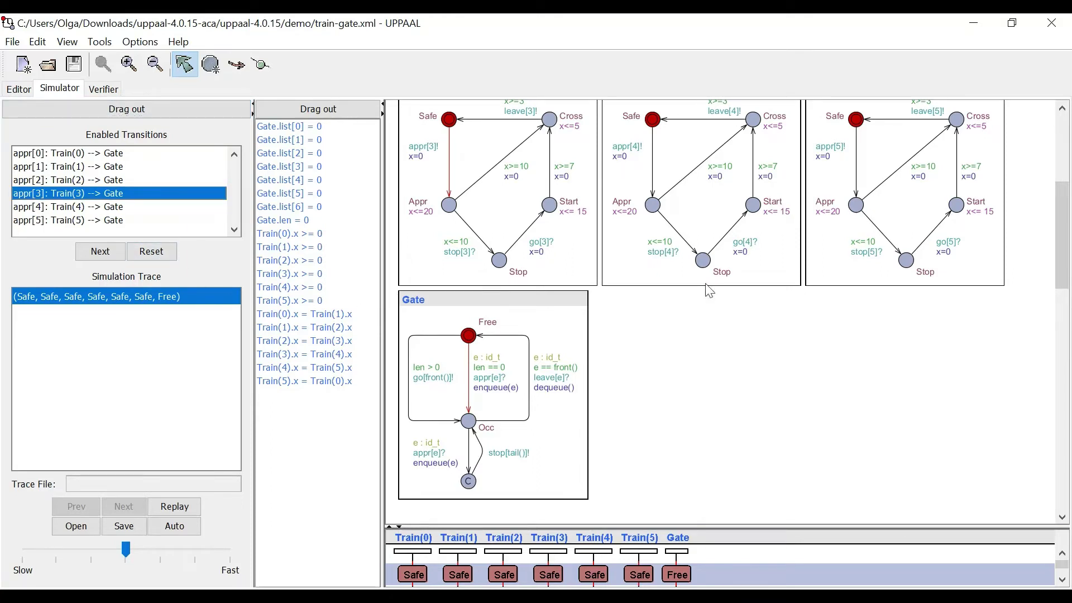
{"action": "scroll", "coordinate": [1062, 234], "scroll_direction": "up", "scroll_amount": 2}
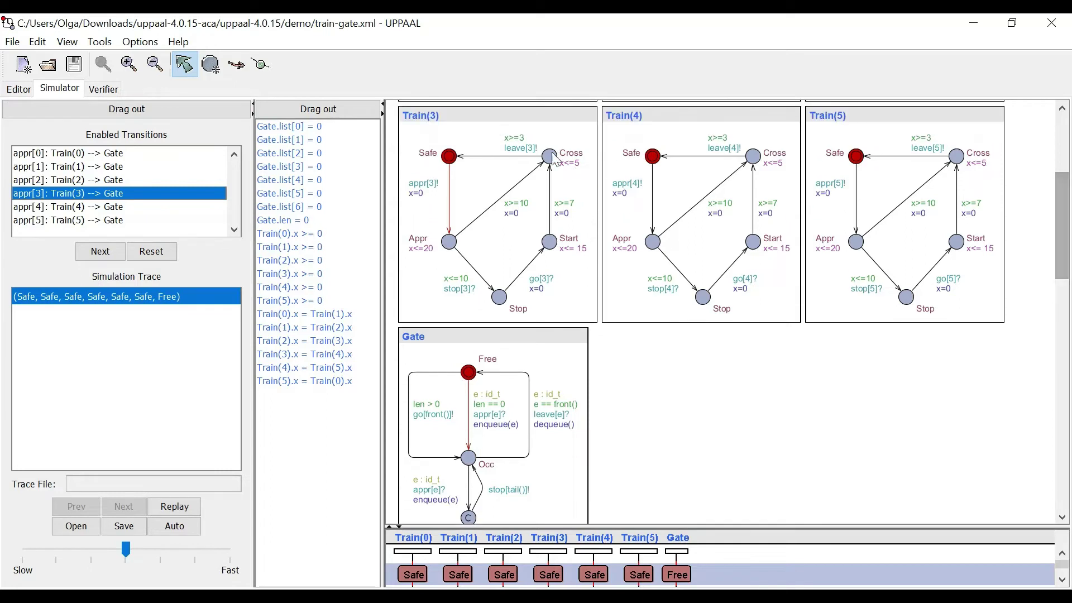
{"action": "left_click", "coordinate": [100, 252]}
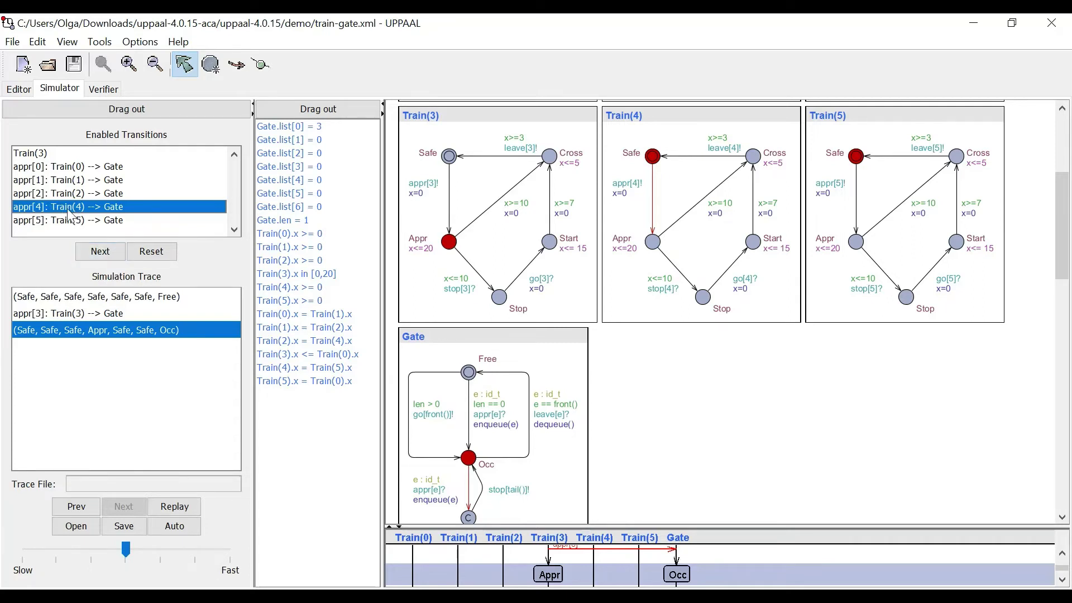
- Fire appr[4] and stop[tail()], leaving Train(4) in Stop with trains 3 and 4 queued
{"action": "left_click", "coordinate": [96, 254]}
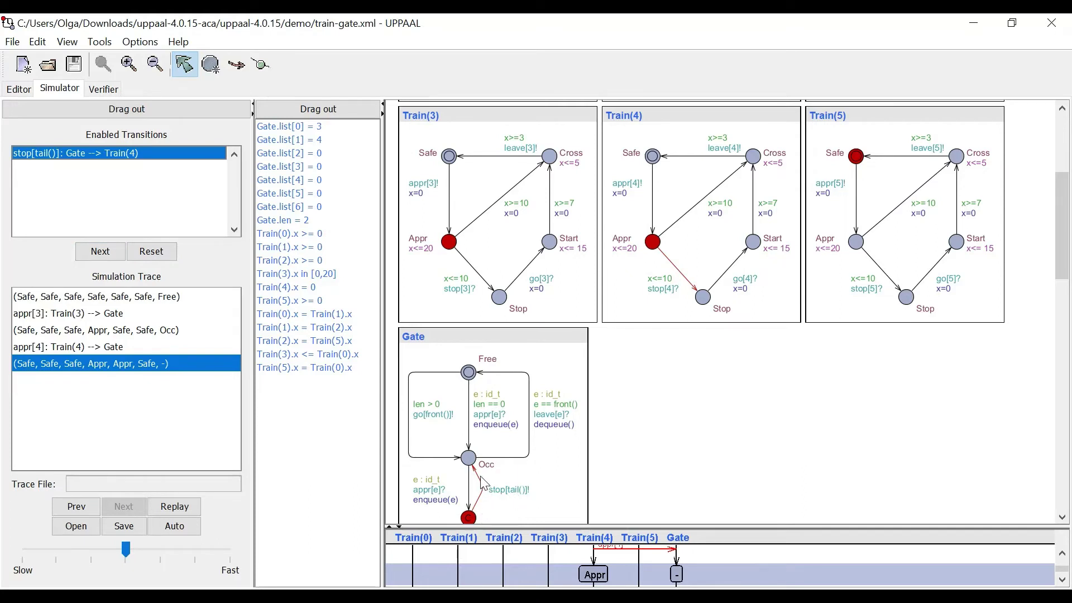
{"action": "left_click", "coordinate": [106, 252]}
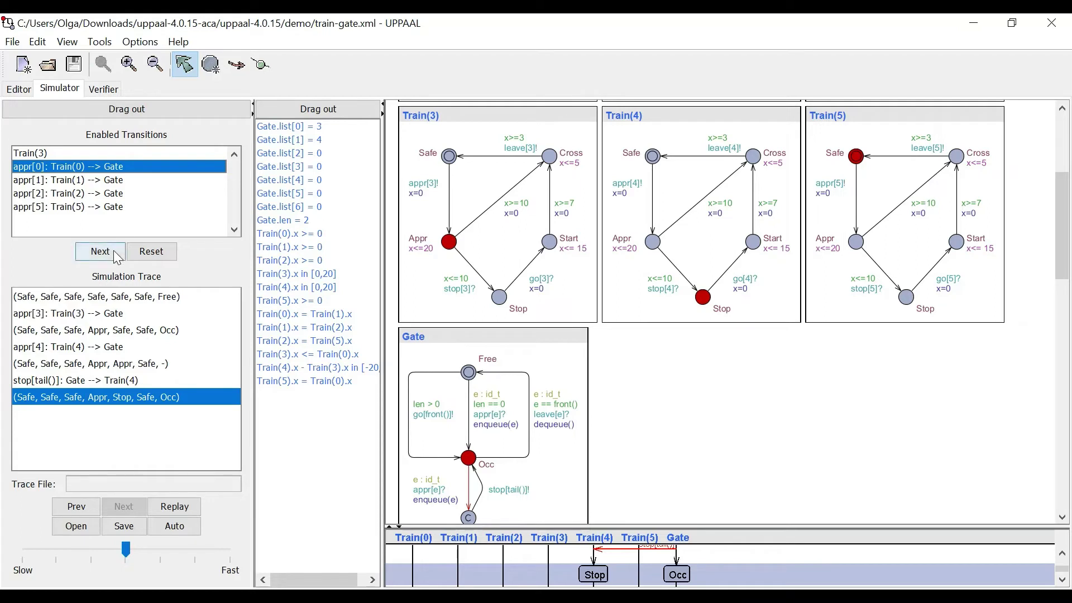
{"action": "left_click", "coordinate": [61, 153]}
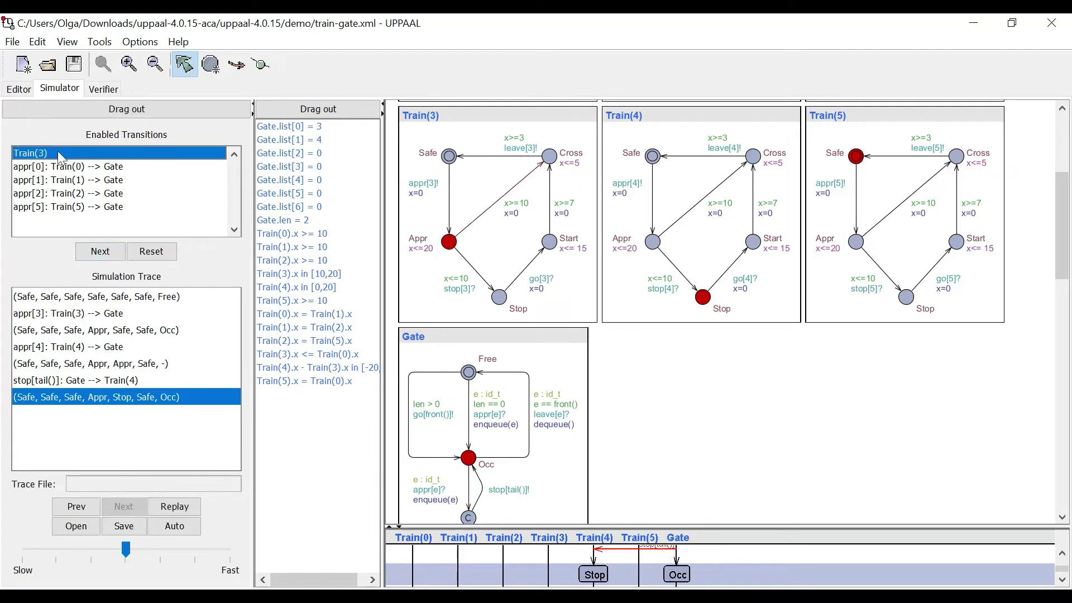
- Step Train(3) through Cross and leave, then let the Gate send Train(4) into Start
{"action": "left_click", "coordinate": [100, 252]}
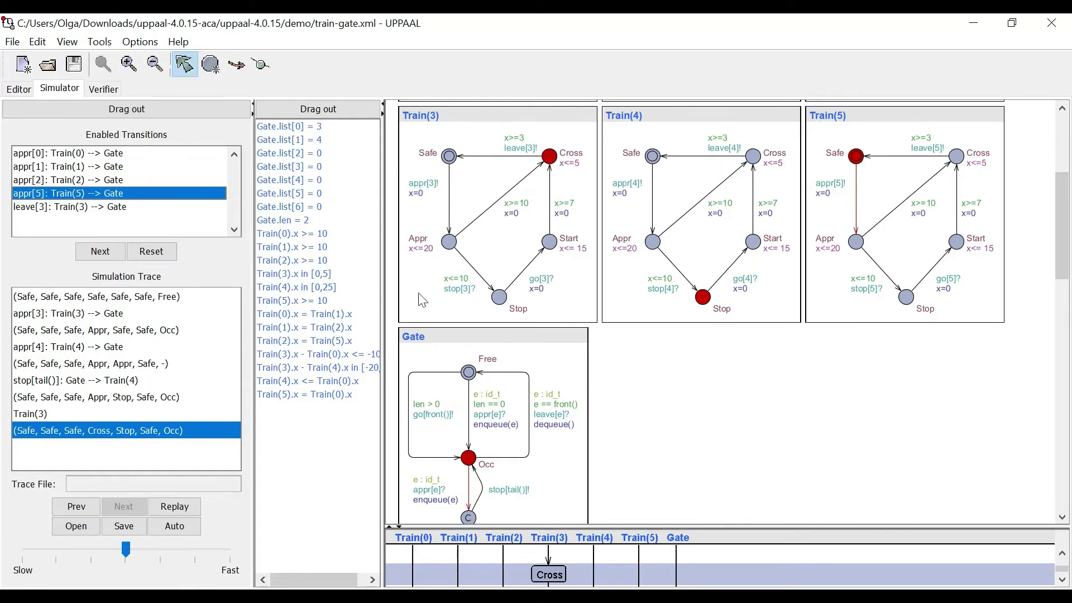
{"action": "left_click", "coordinate": [76, 208]}
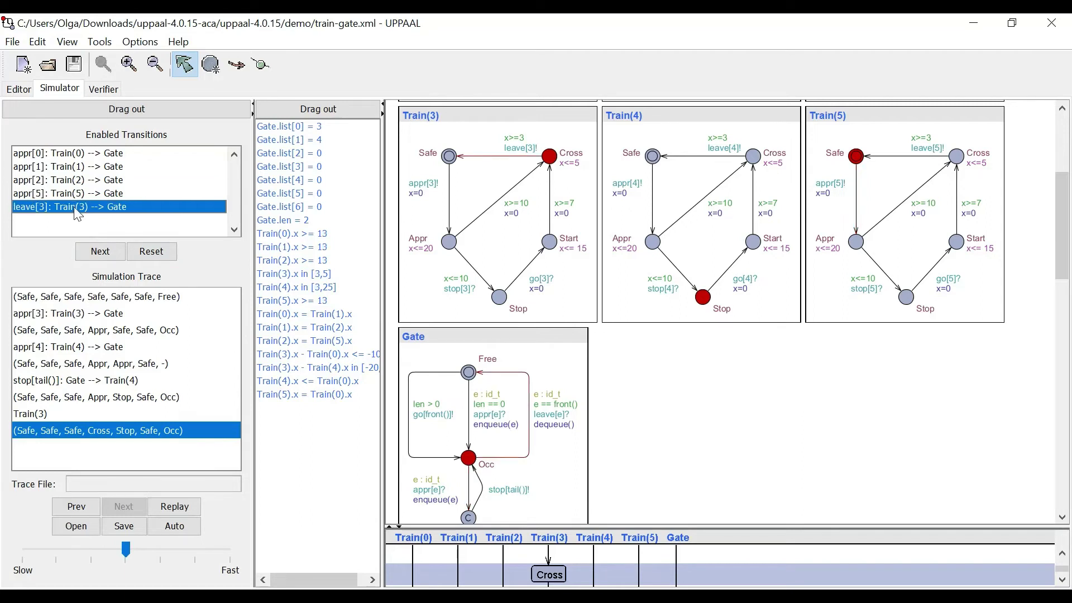
{"action": "left_click", "coordinate": [98, 254]}
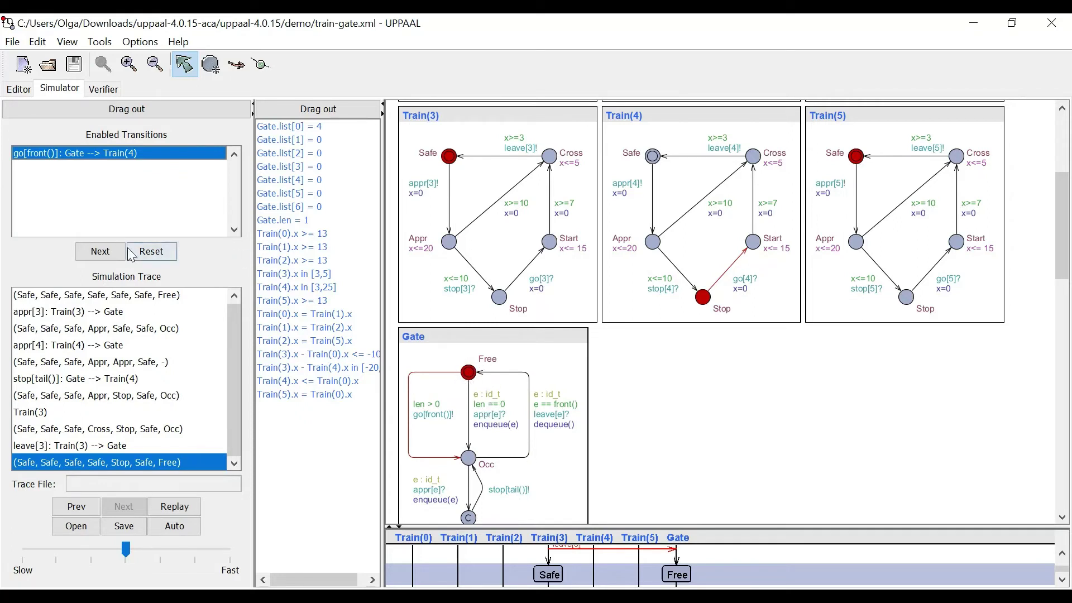
{"action": "left_click", "coordinate": [100, 254]}
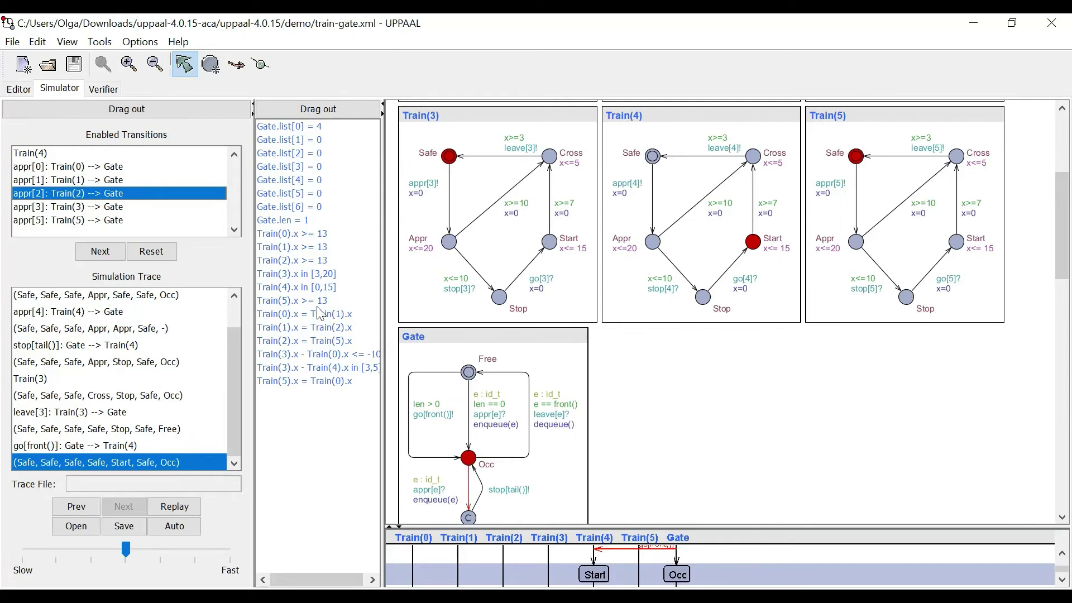
- Auto-run the simulation through random transitions until Gate is Occ with Gate.len = 5
{"action": "left_click", "coordinate": [173, 532]}
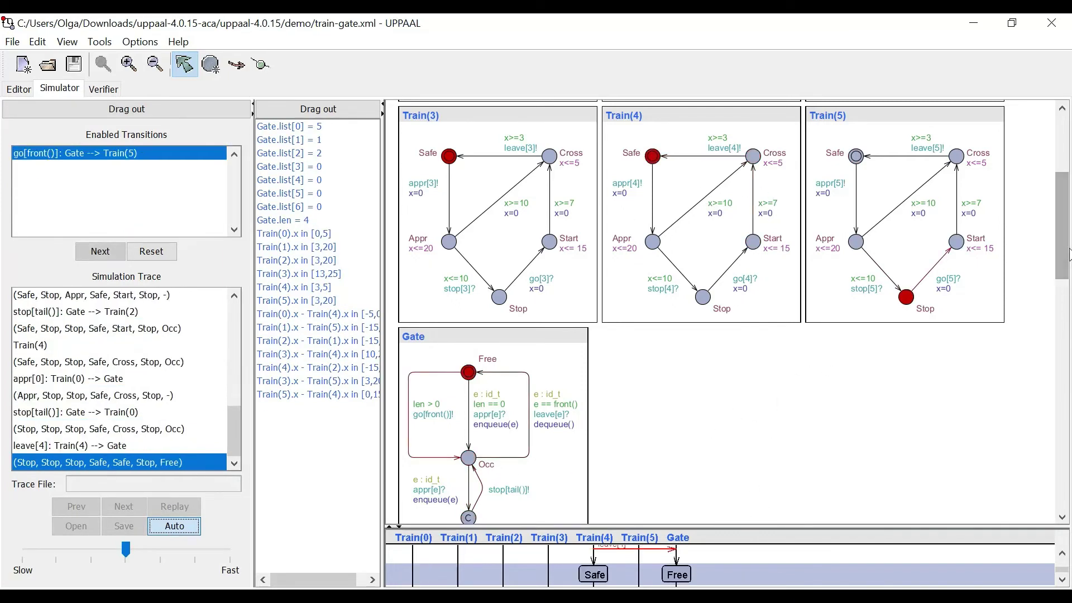
{"action": "left_click_drag", "start_coordinate": [1066, 245], "coordinate": [1061, 194]}
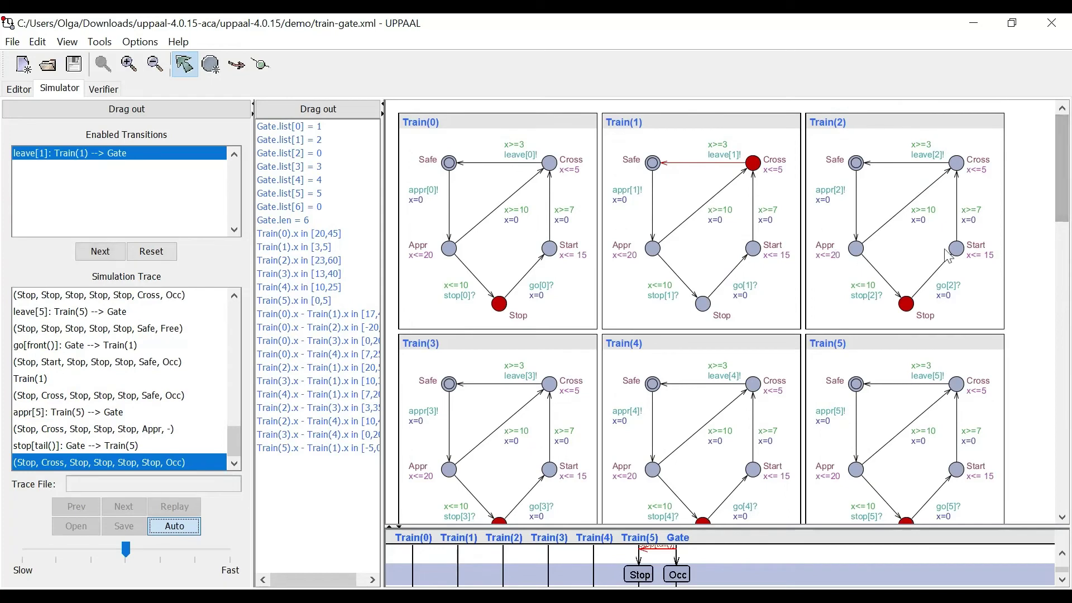
{"action": "left_click_drag", "start_coordinate": [1063, 172], "coordinate": [970, 249]}
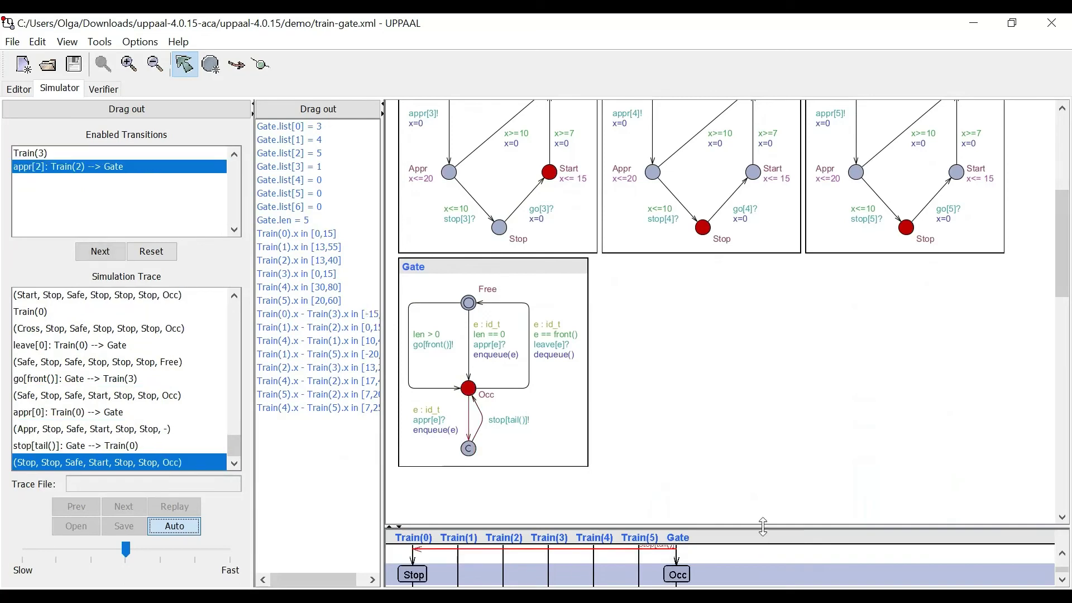
- Enlarge the message sequence chart pane and halt the automatic simulation run
{"action": "left_click_drag", "start_coordinate": [776, 306], "coordinate": [776, 296]}
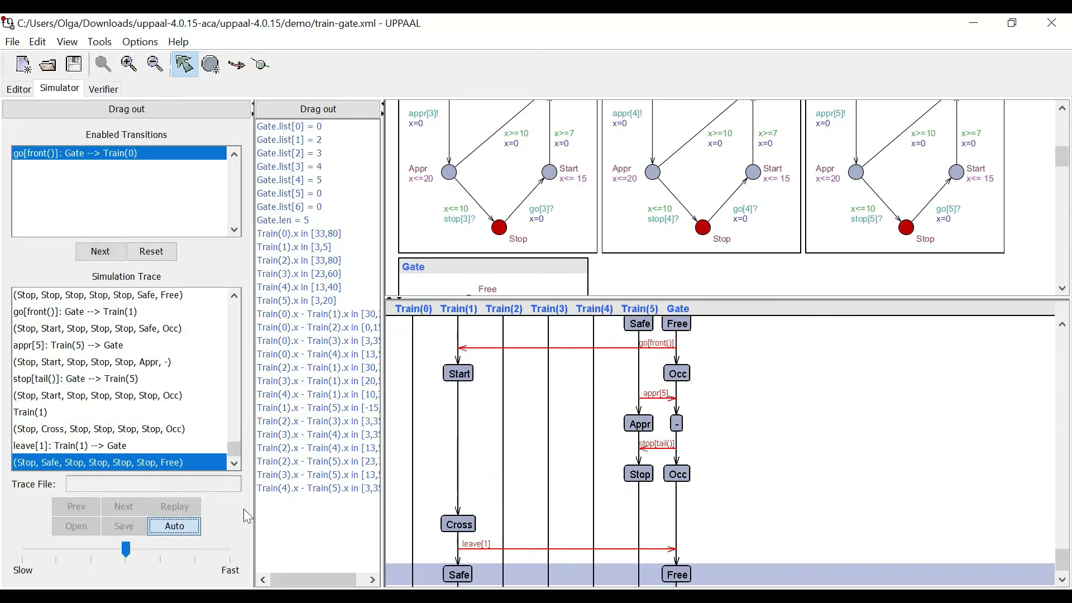
{"action": "left_click", "coordinate": [187, 530]}
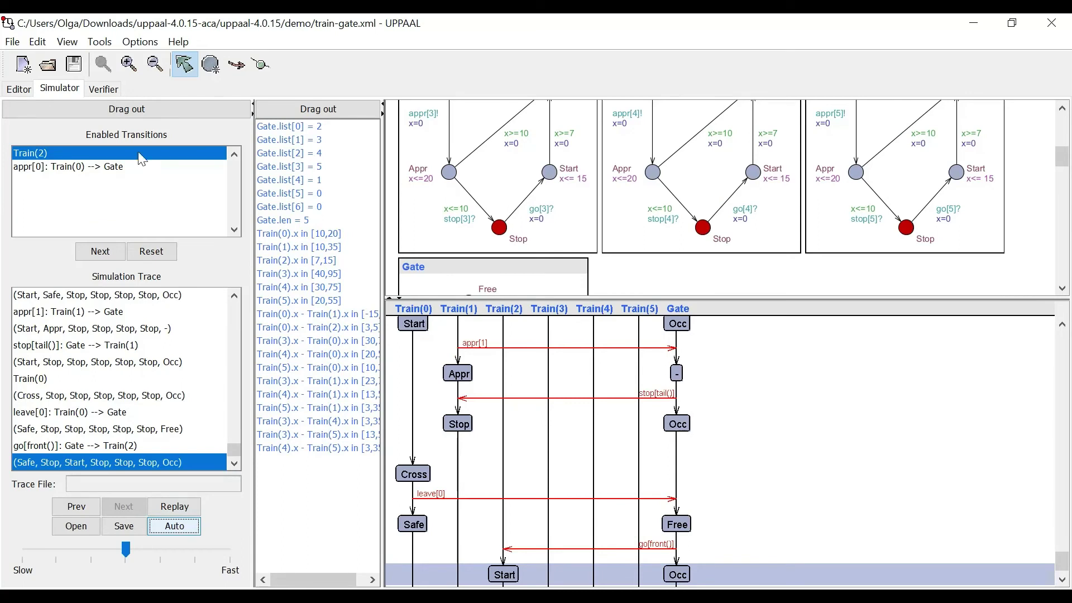
- Verify the query E<> Gate.Occ in the Verifier; it is satisfied
{"action": "left_click", "coordinate": [102, 90]}
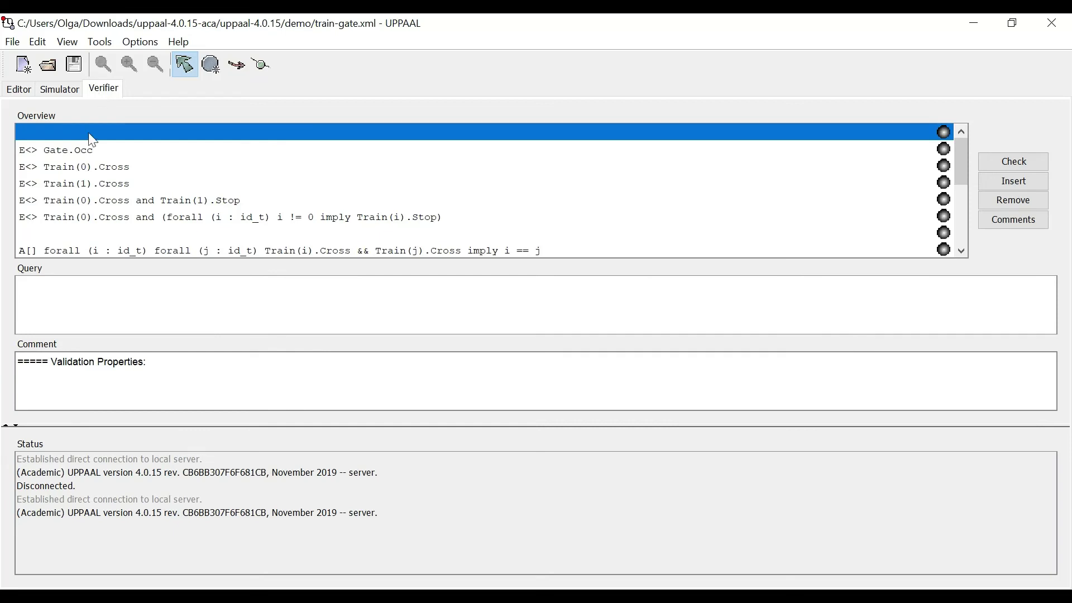
{"action": "left_click", "coordinate": [81, 159]}
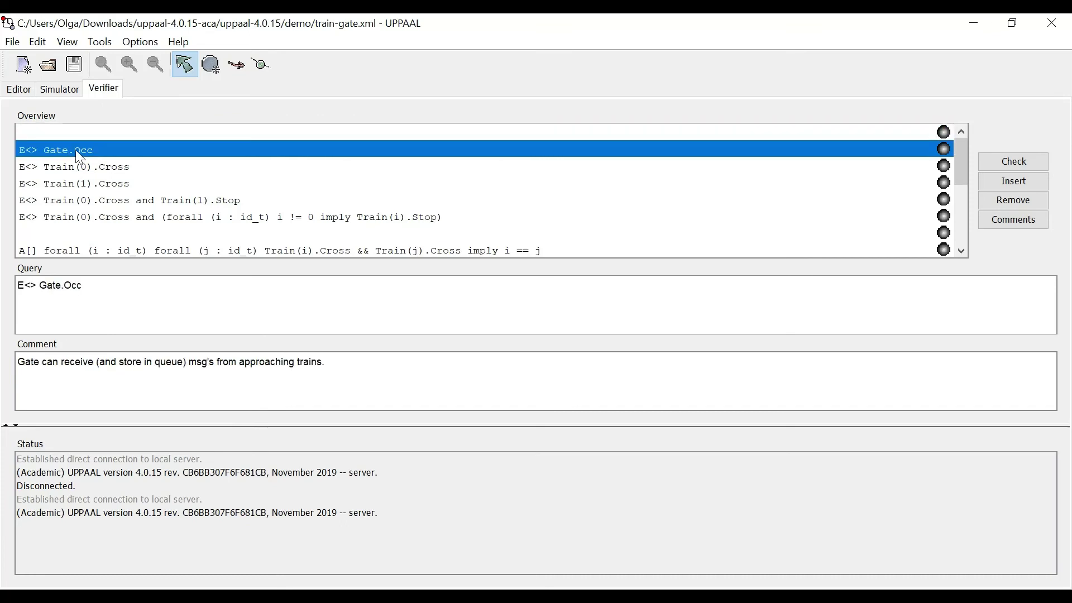
{"action": "left_click", "coordinate": [1017, 159]}
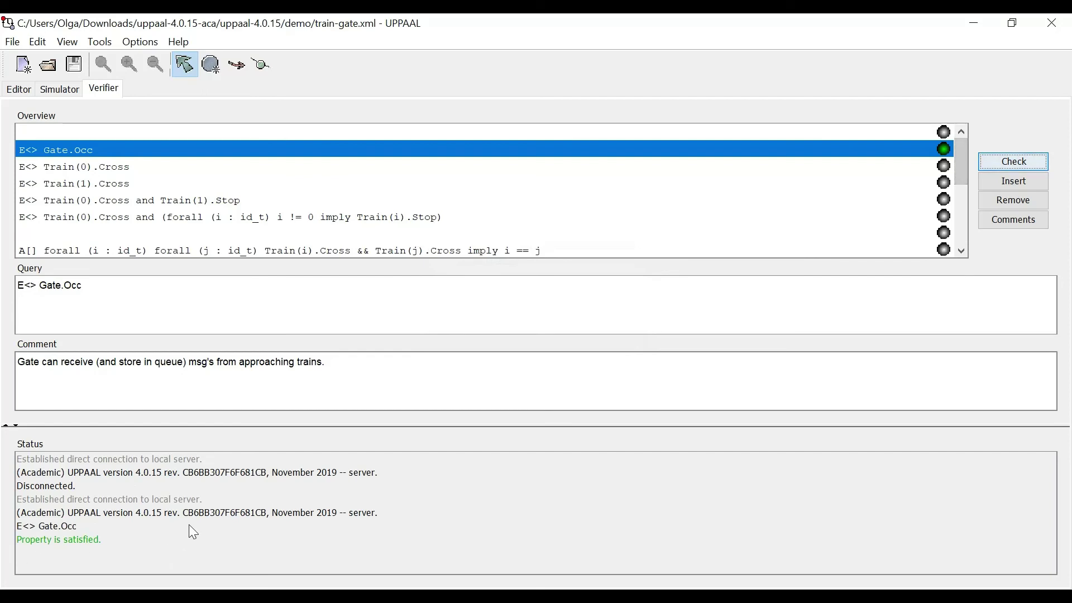
- Verify E<> Train(1).Cross as satisfied, then select the A[] no-two-trains-crossing property
{"action": "left_click", "coordinate": [100, 189]}
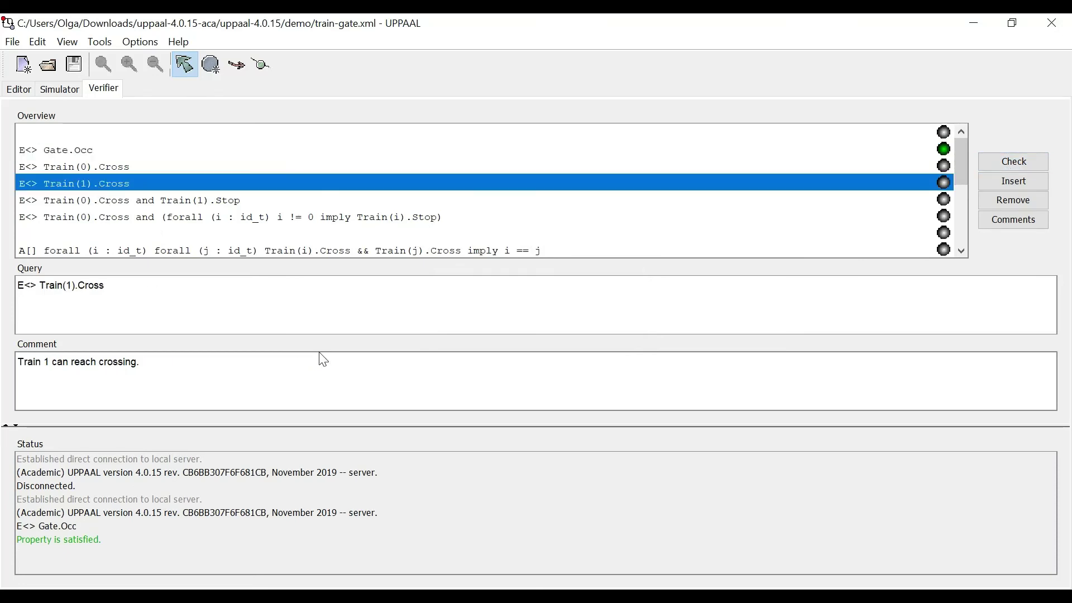
{"action": "left_click", "coordinate": [1004, 162]}
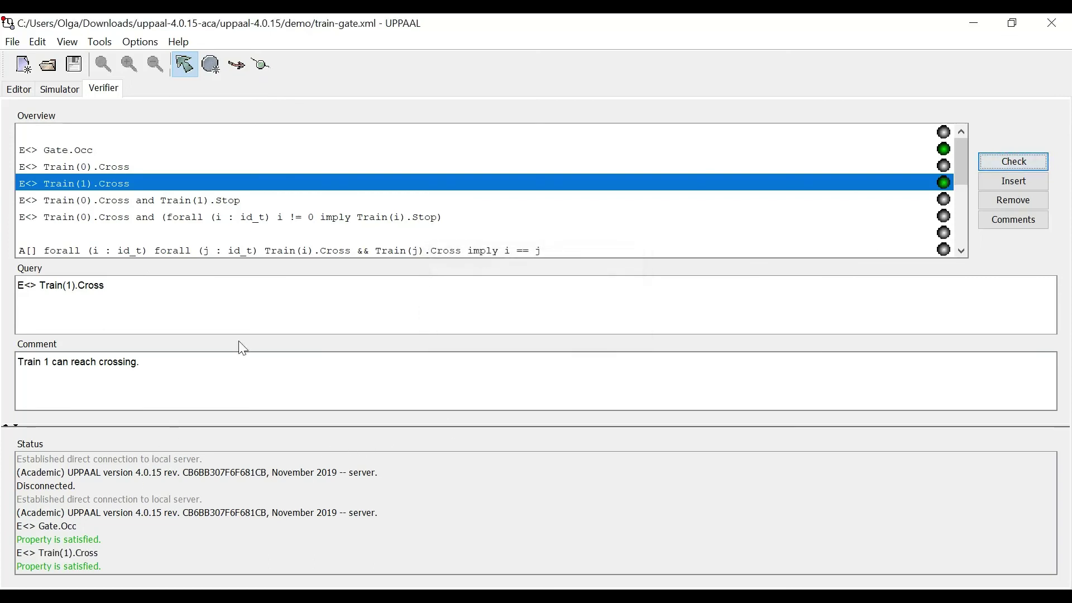
{"action": "left_click", "coordinate": [296, 253]}
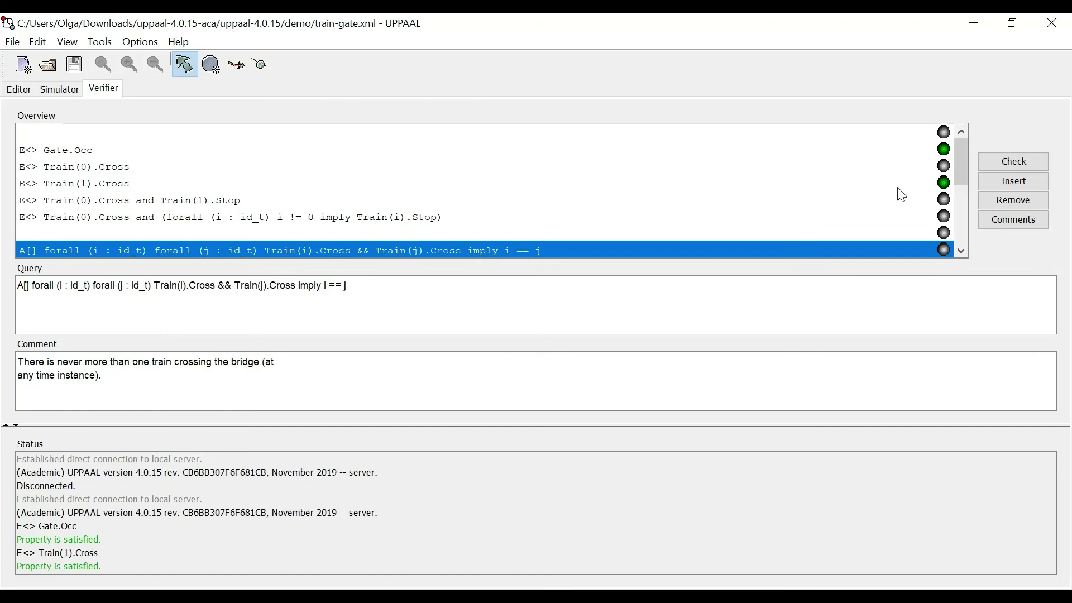
- Verify the A[] property that no two trains cross simultaneously; it is satisfied
{"action": "left_click", "coordinate": [1037, 168]}
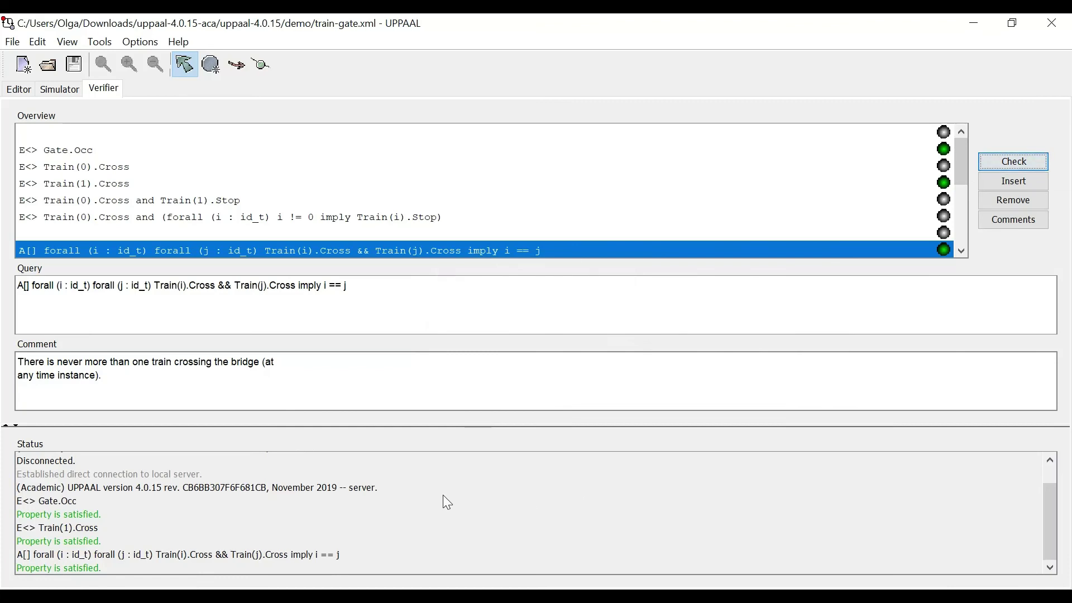
- Change the global declaration const int N from 6 to 60 trains
{"action": "left_click", "coordinate": [19, 91]}
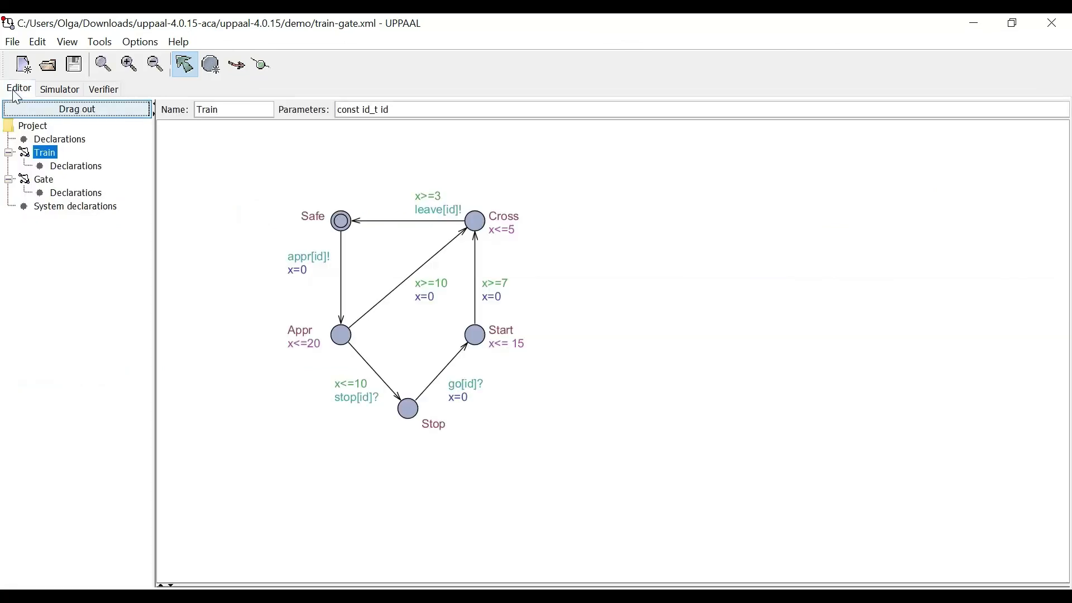
{"action": "left_click", "coordinate": [48, 140]}
{"action": "left_click", "coordinate": [264, 226]}
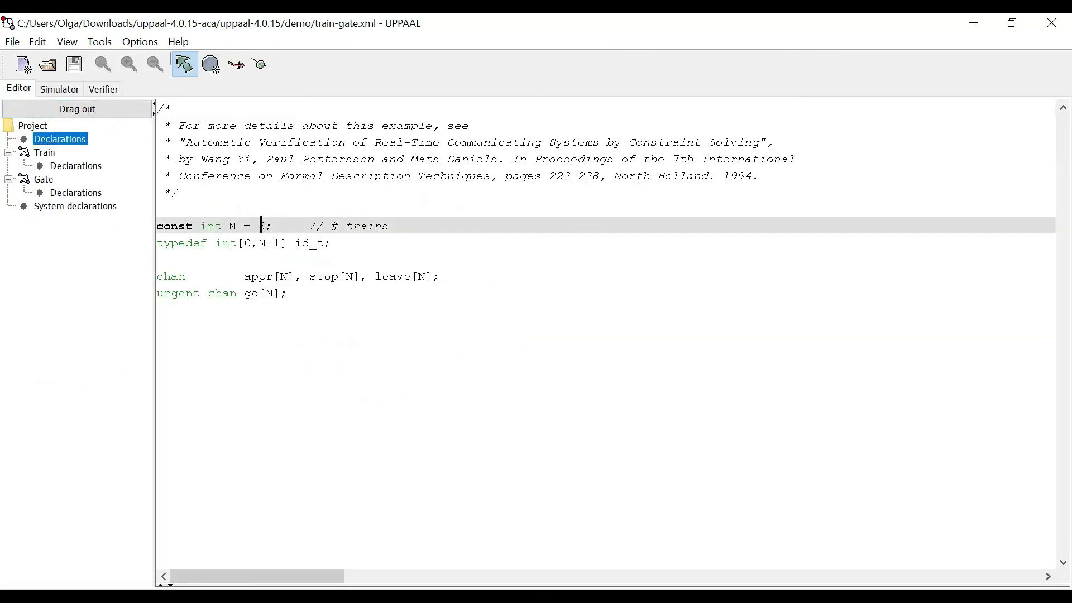
{"action": "type", "text": "0"}
- Recheck E<> Gate.Occ in the Verifier, accepting the upload of the 60-train model
{"action": "left_click", "coordinate": [103, 89]}
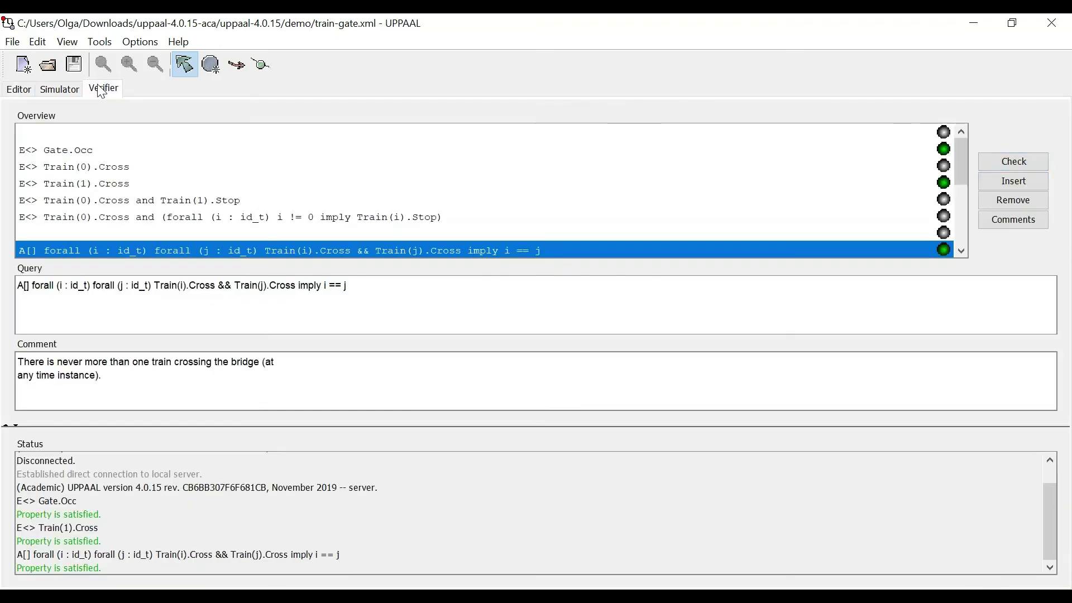
{"action": "left_click", "coordinate": [81, 152]}
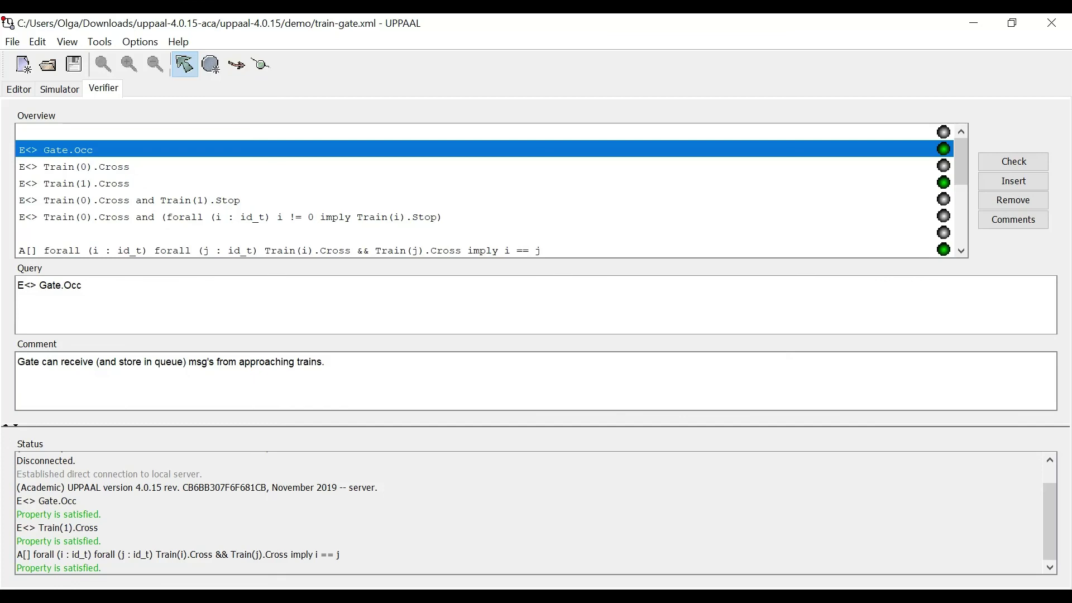
{"action": "left_click", "coordinate": [1020, 164]}
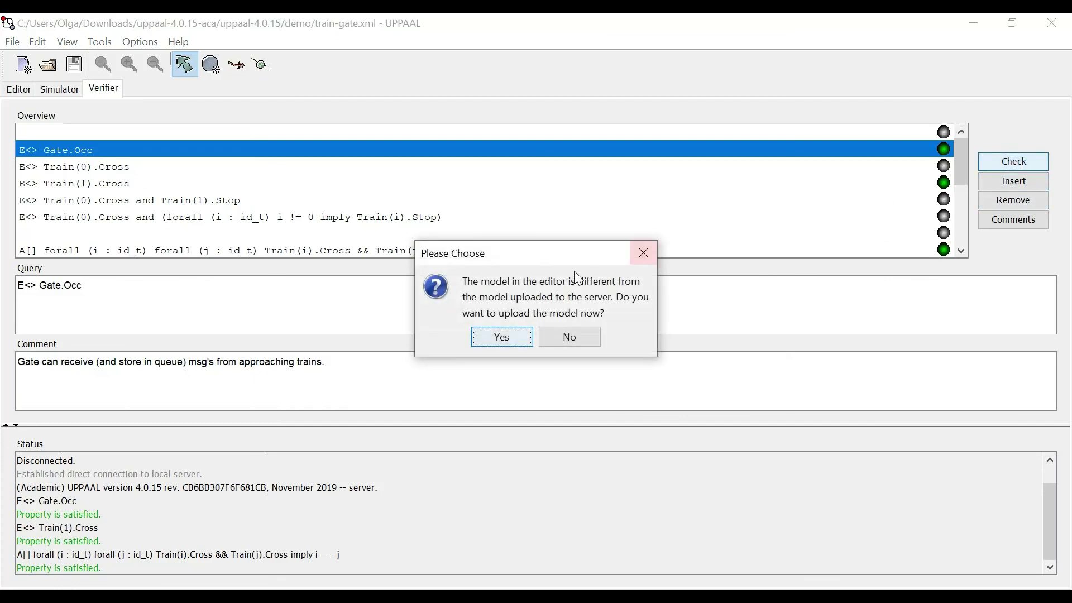
{"action": "left_click", "coordinate": [492, 339]}
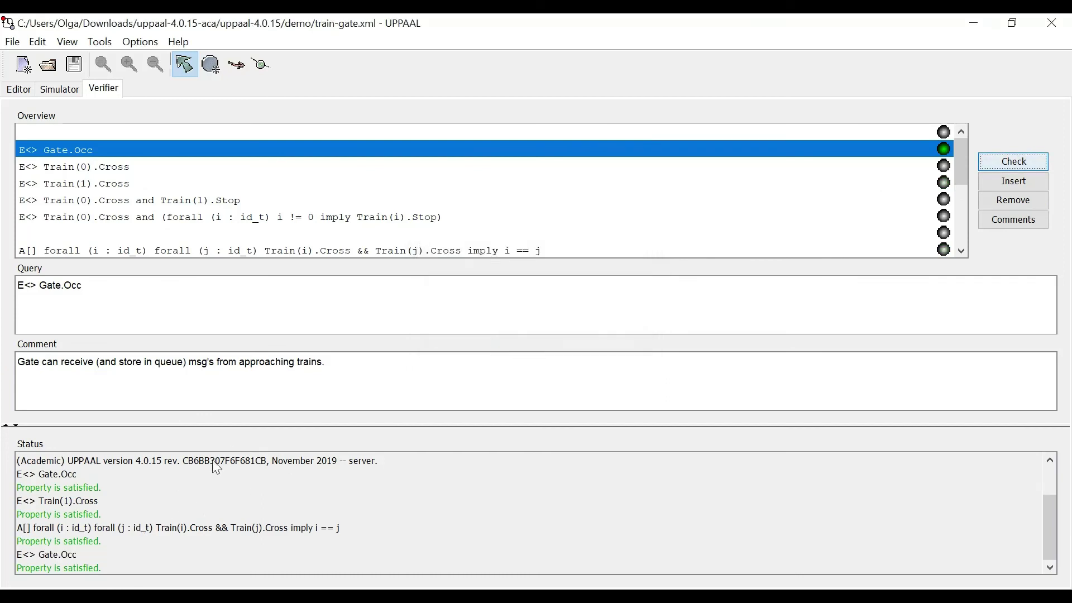
- Start verifying the A[] no-two-trains-crossing safety property for the 60-train model
{"action": "left_click", "coordinate": [249, 251]}
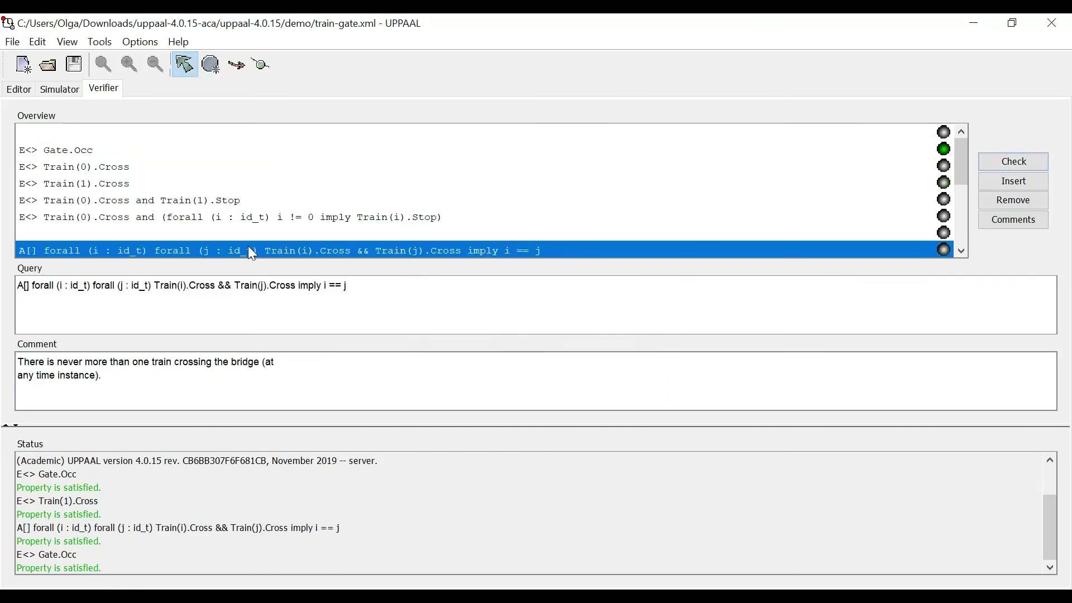
{"action": "left_click", "coordinate": [1005, 163]}
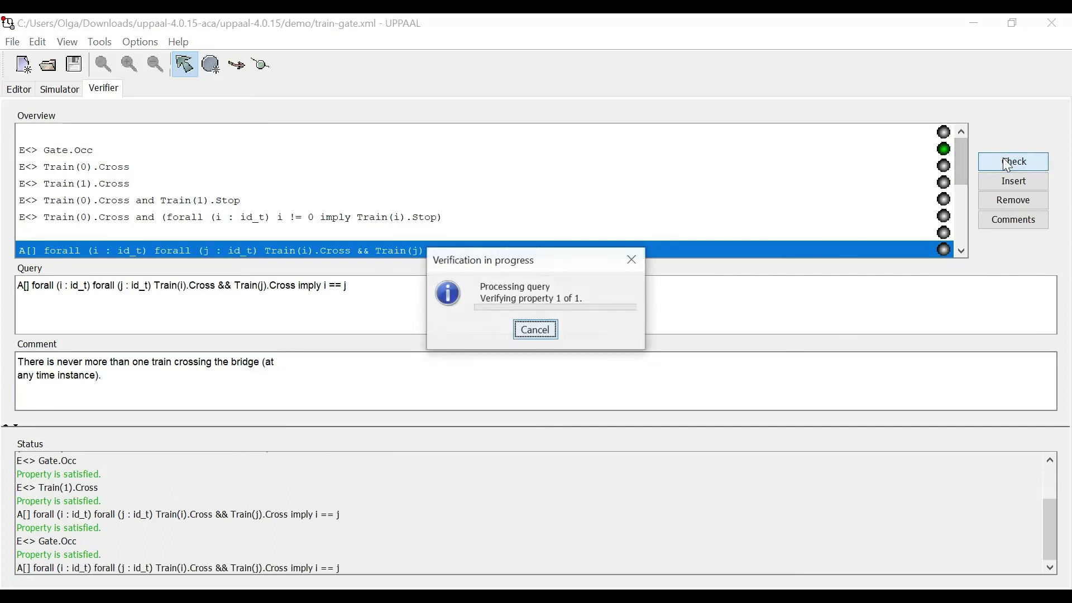